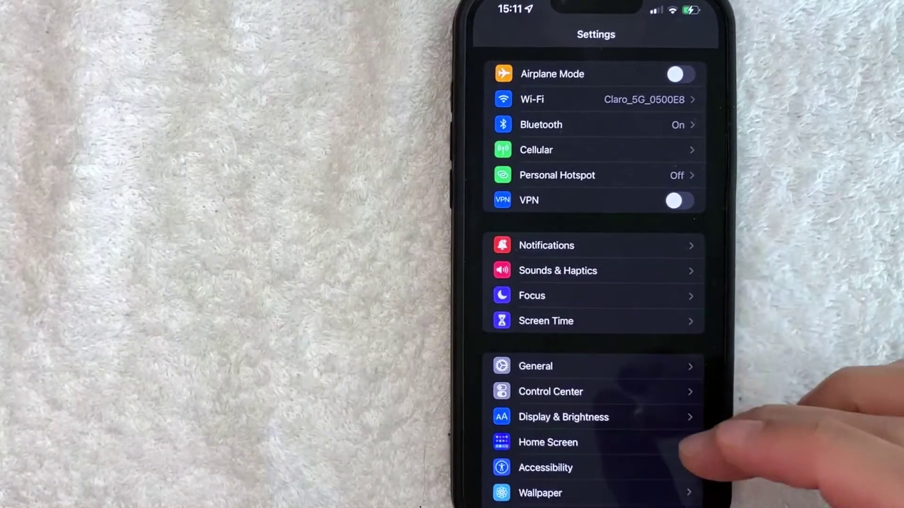
{"action": "scroll", "coordinate": [600, 424], "scroll_direction": "down", "scroll_amount": 2}
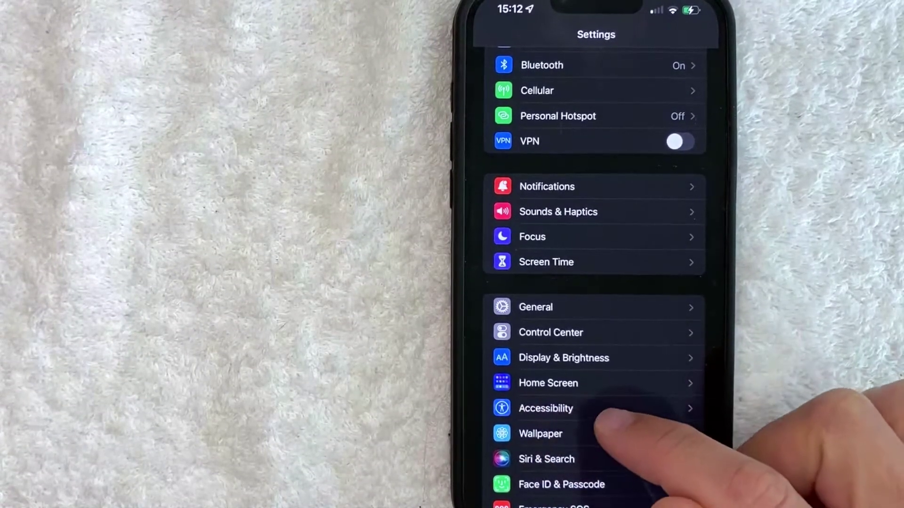
- Open the Accessibility page from the main Settings list
{"action": "left_click", "coordinate": [607, 409]}
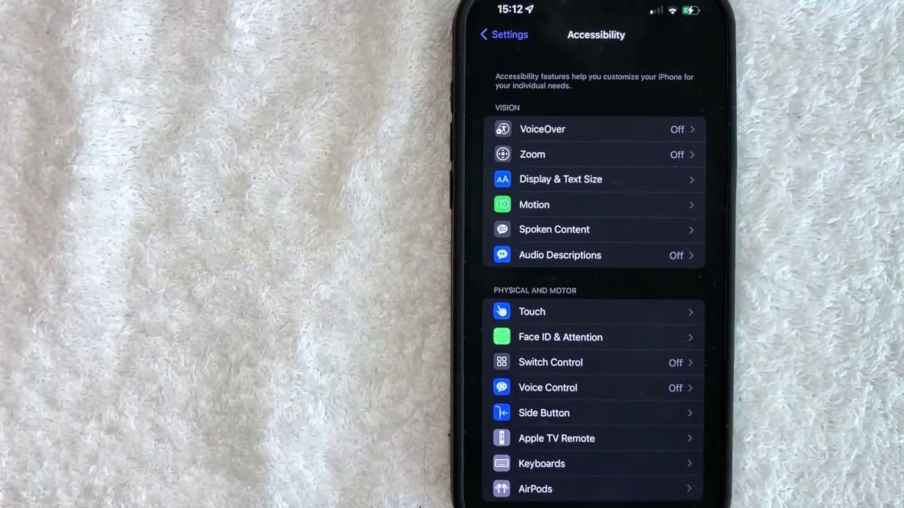
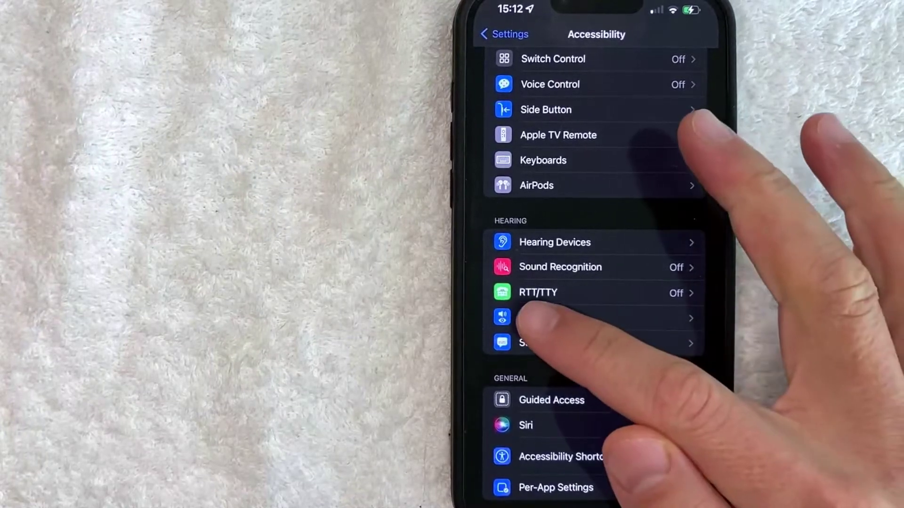
- Open the Audio/Visual page under Hearing in Accessibility settings
{"action": "left_click", "coordinate": [536, 318]}
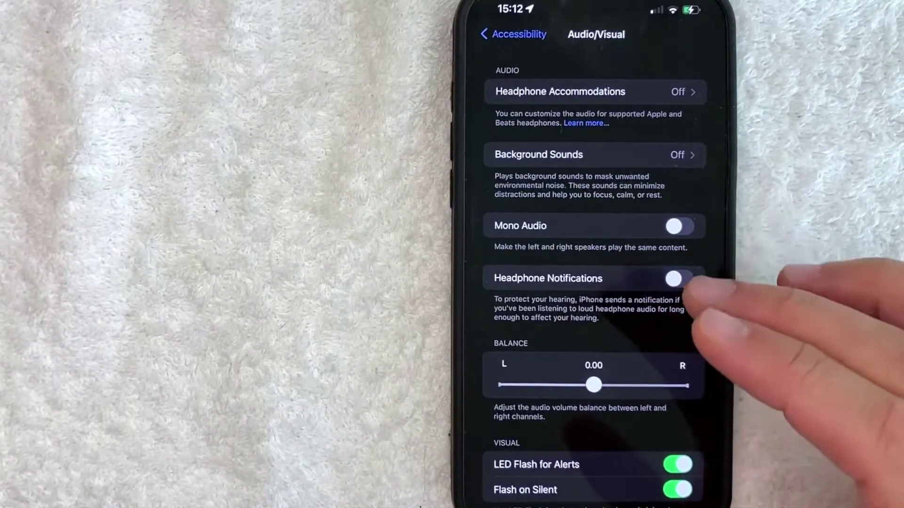
{"action": "scroll", "coordinate": [636, 317], "scroll_direction": "down", "scroll_amount": 1}
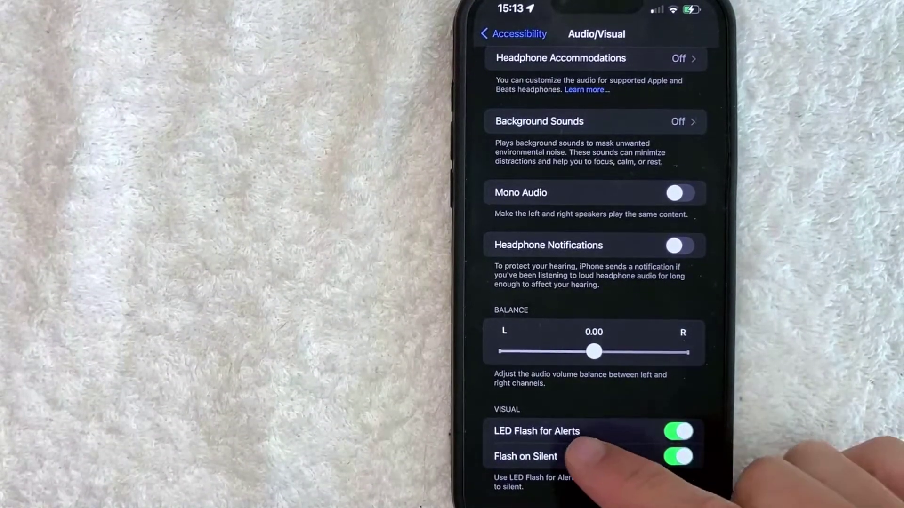
- Switch LED Flash for Alerts off under Visual, hiding Flash on Silent
{"action": "left_click", "coordinate": [676, 432]}
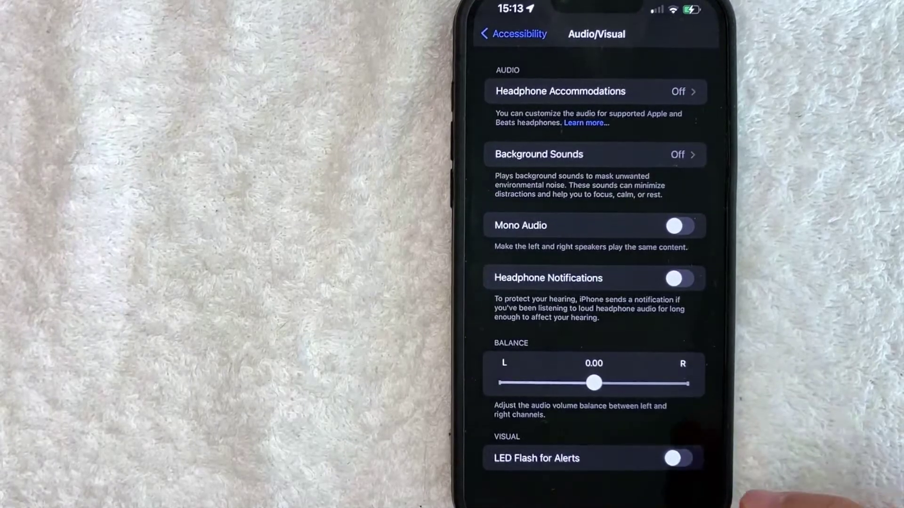